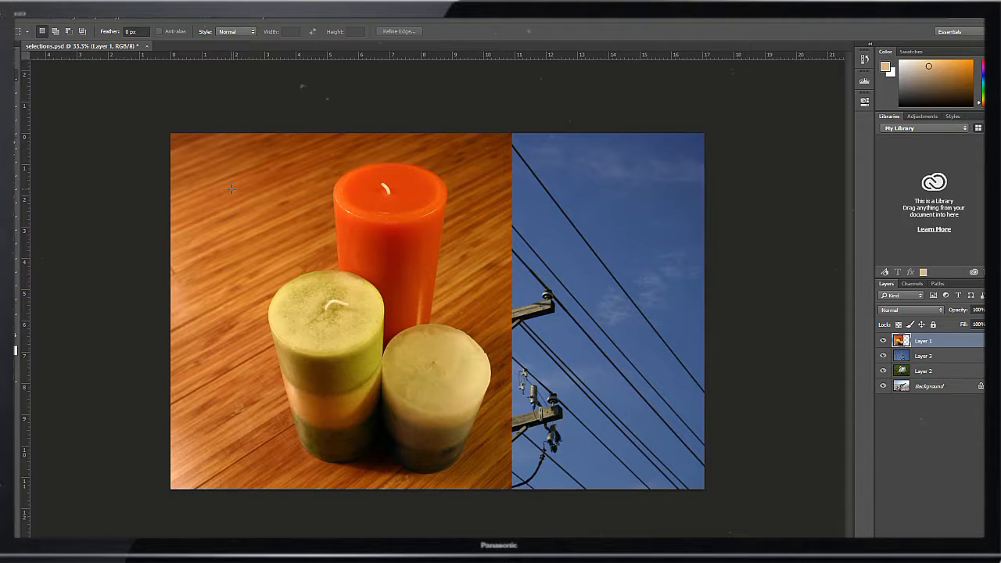
Step: Draw a rectangular selection over the candles, replace it with an elliptical-marquee circle about 5 in wide, and clear the selection
left_click_drag(241, 205, 485, 421)
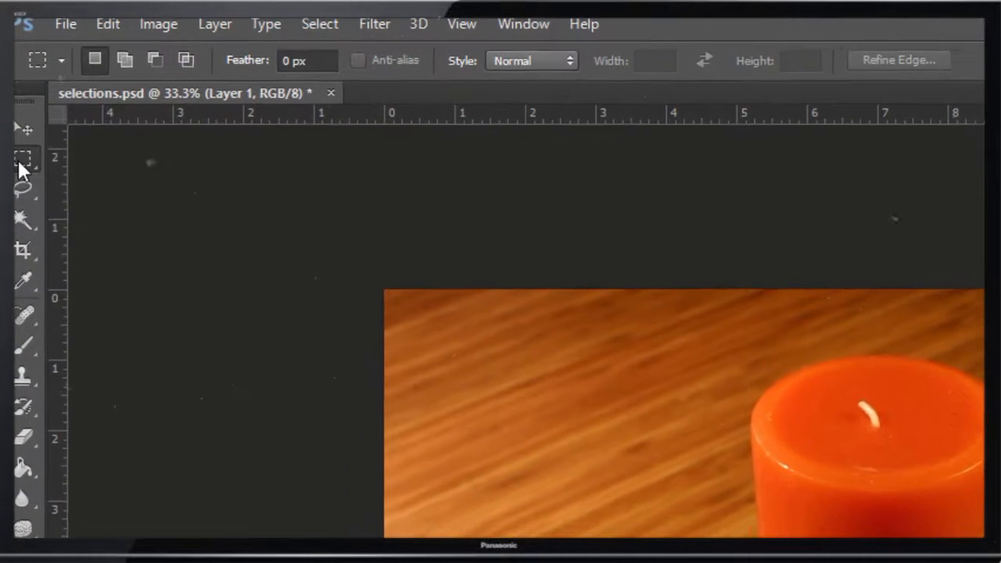
left_click(17, 92)
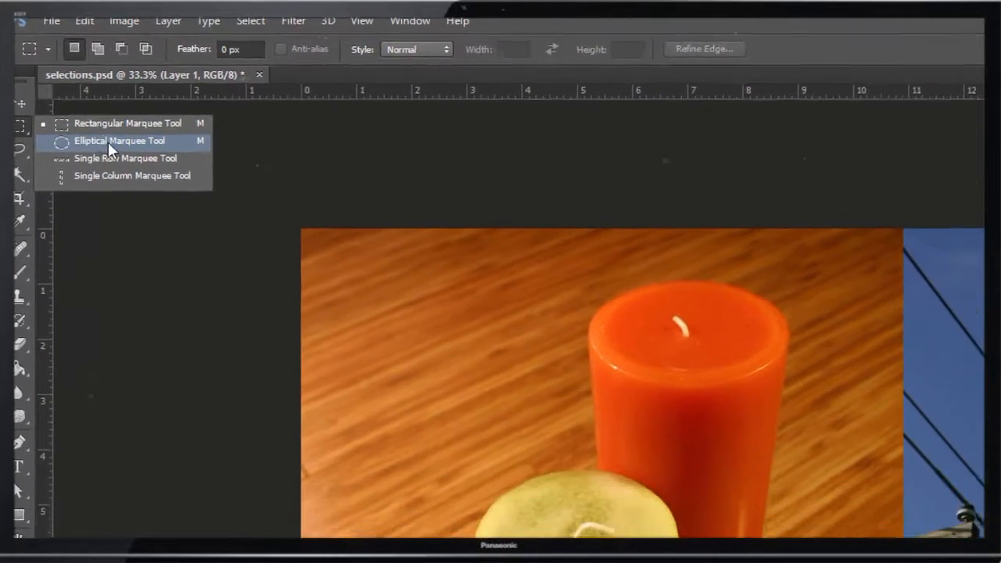
left_click(109, 165)
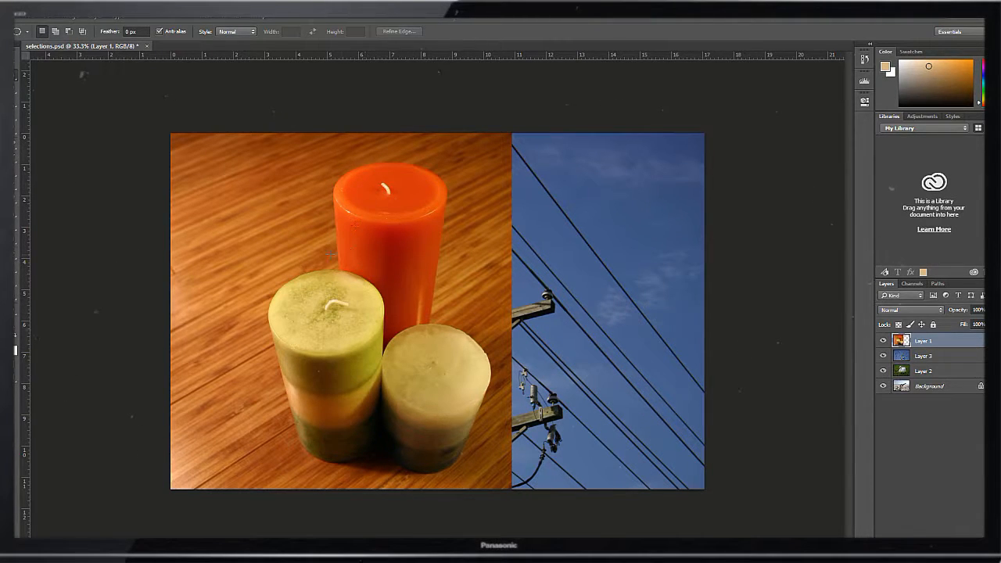
left_click_drag(262, 235, 426, 386)
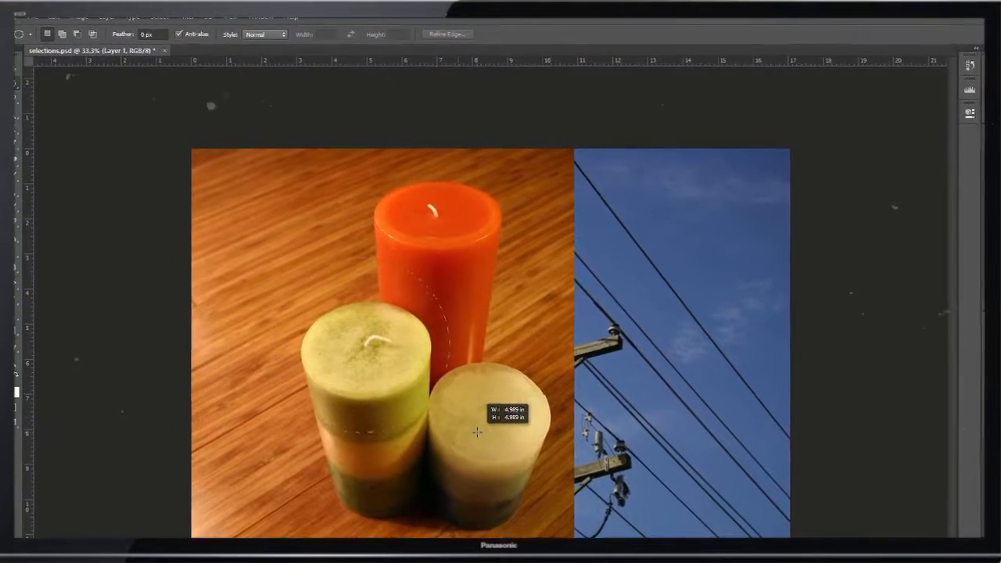
left_click_drag(477, 432, 455, 410)
key("ctrl+d")
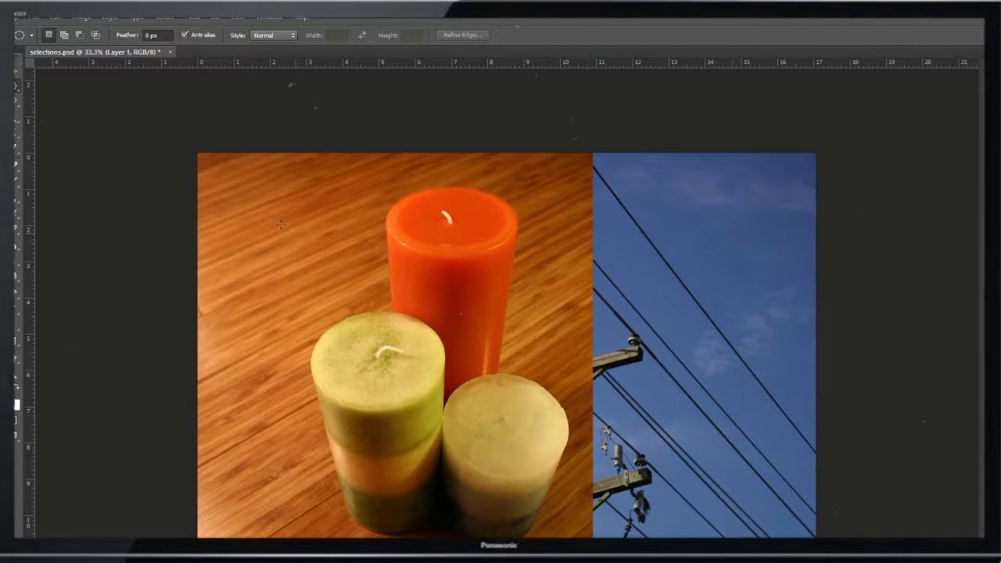
Step: Try several elliptical selections over the candles and the wooden table, clearing each one
left_click_drag(281, 225, 412, 365)
left_click_drag(359, 409, 468, 498)
left_click_drag(388, 310, 487, 288)
left_click(377, 365)
left_click_drag(450, 221, 495, 241)
mouse_move(494, 238)
left_mouse_down()
mouse_move(525, 239)
mouse_move(498, 236)
left_mouse_up()
left_click(405, 294)
Step: Draw an elliptical selection on the wood beside the orange candle and move the selected pixels sideways toward that candle
left_click_drag(278, 273, 353, 300)
key("v")
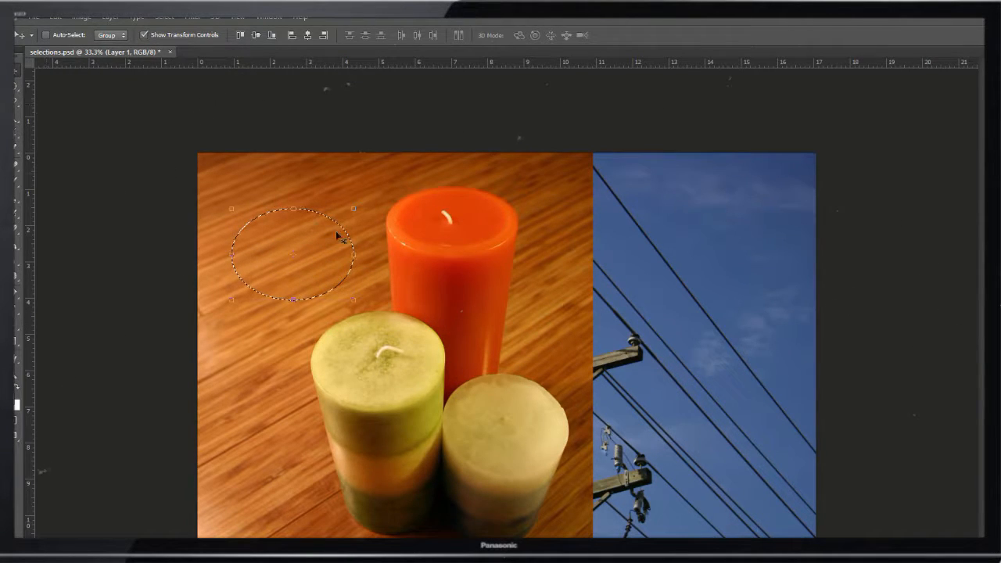
mouse_move(320, 237)
left_mouse_down()
mouse_move(384, 252)
mouse_move(357, 220)
mouse_move(353, 244)
mouse_move(325, 227)
left_mouse_up()
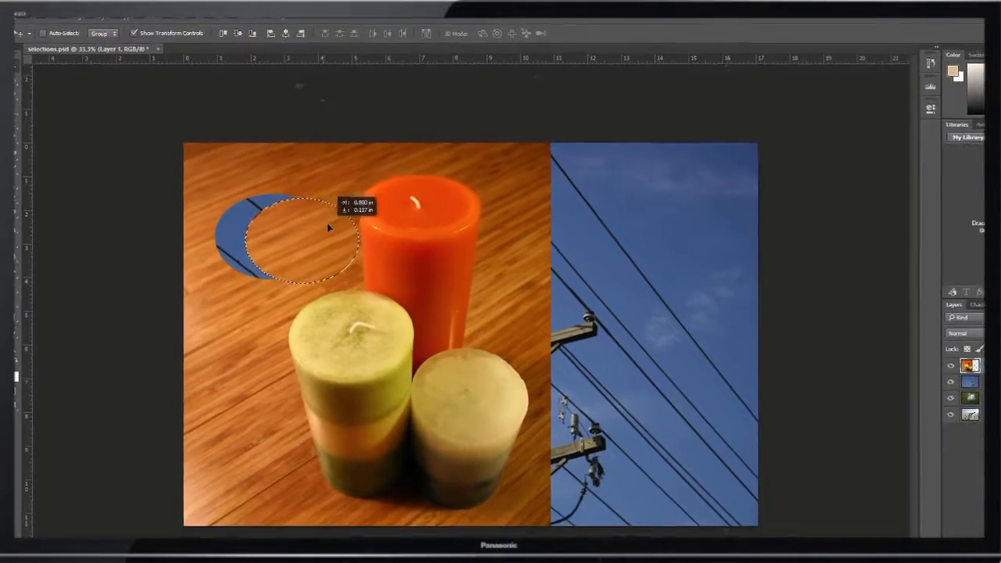
Step: Apply the Sprayed Strokes brush filter from the Filter Gallery to the selected wood ellipse
left_click(185, 17)
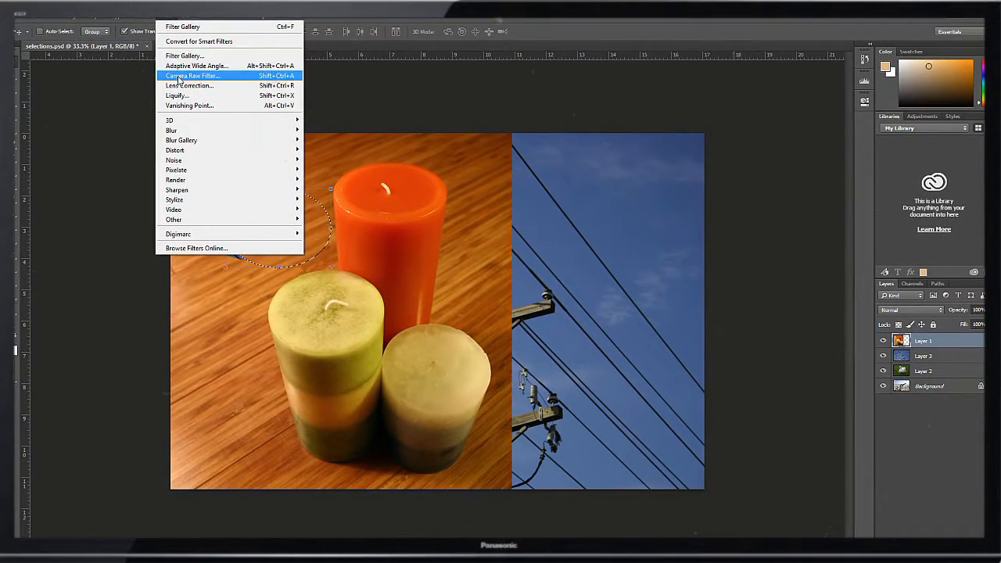
left_click(207, 56)
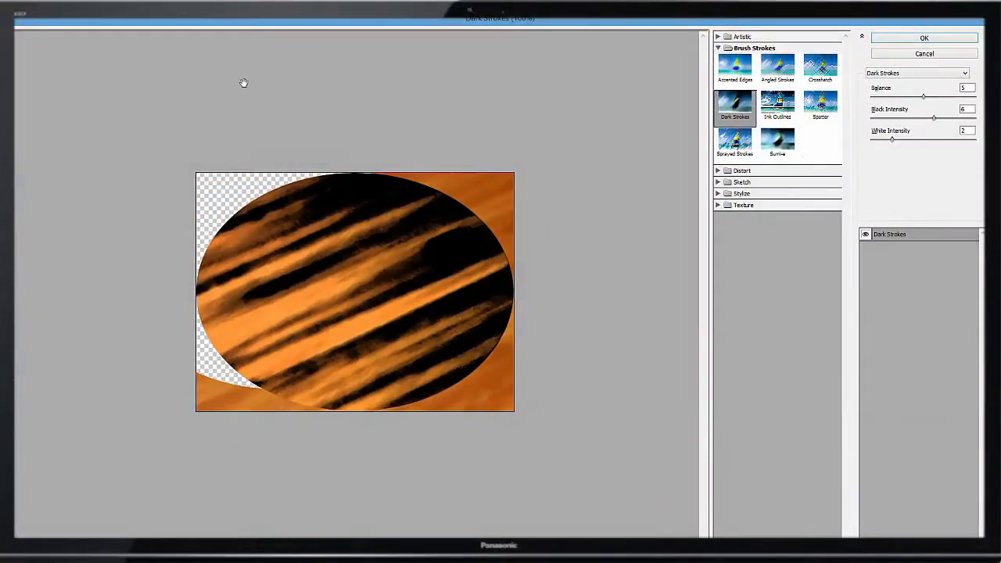
left_click(778, 141)
left_click(735, 141)
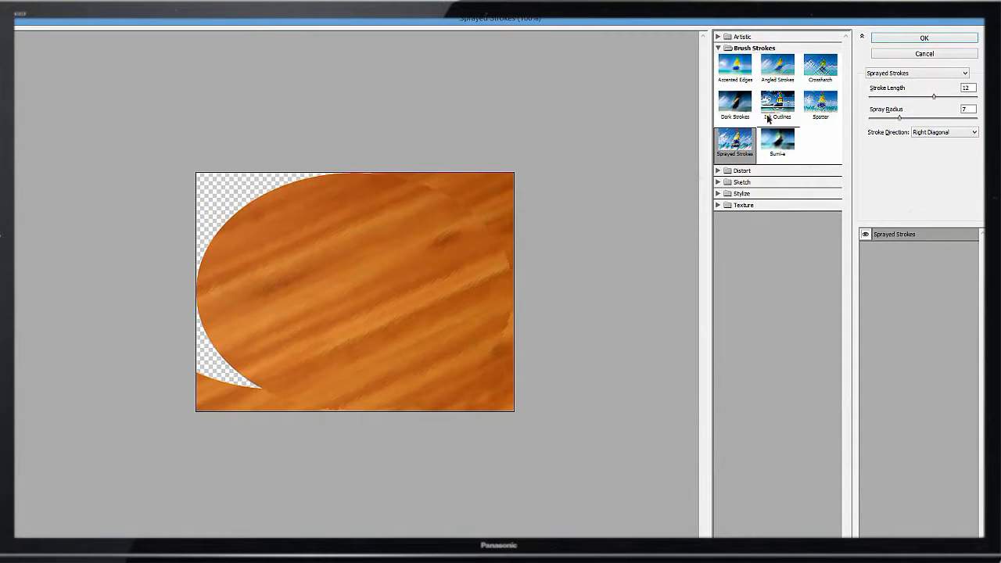
left_click(908, 39)
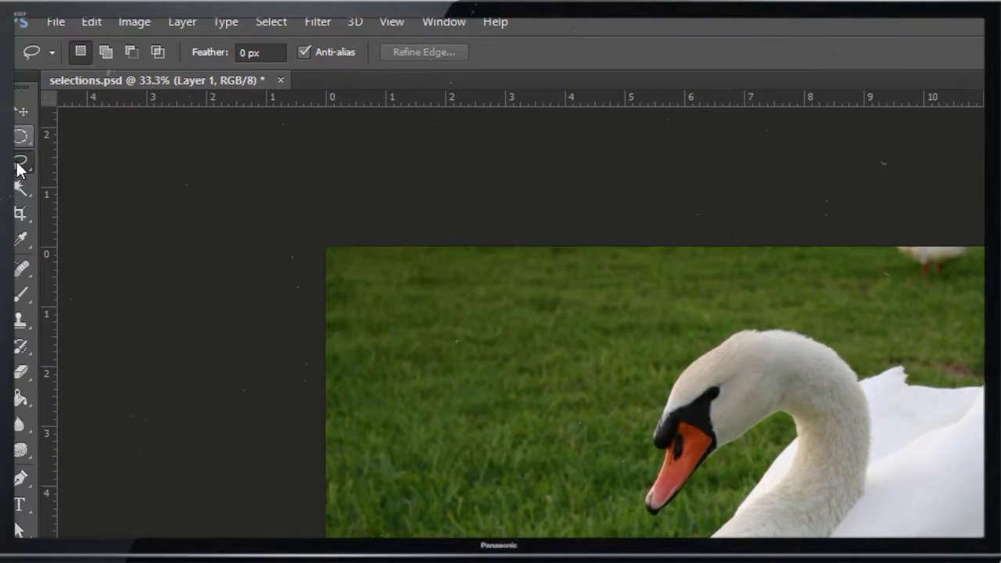
Step: Draw a freehand Lasso selection around the patch of grass to the upper left of the swan
right_click(20, 168)
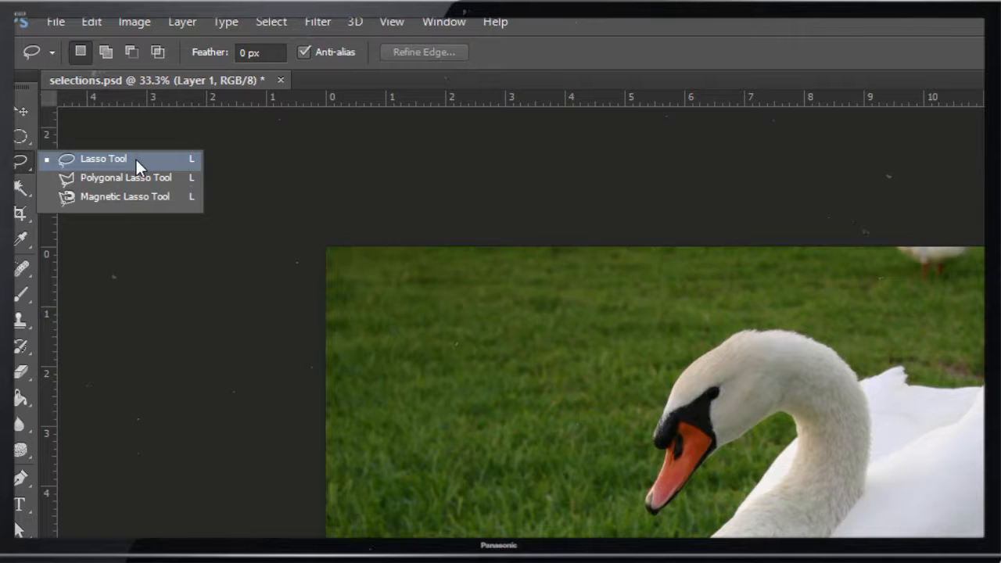
left_click(135, 157)
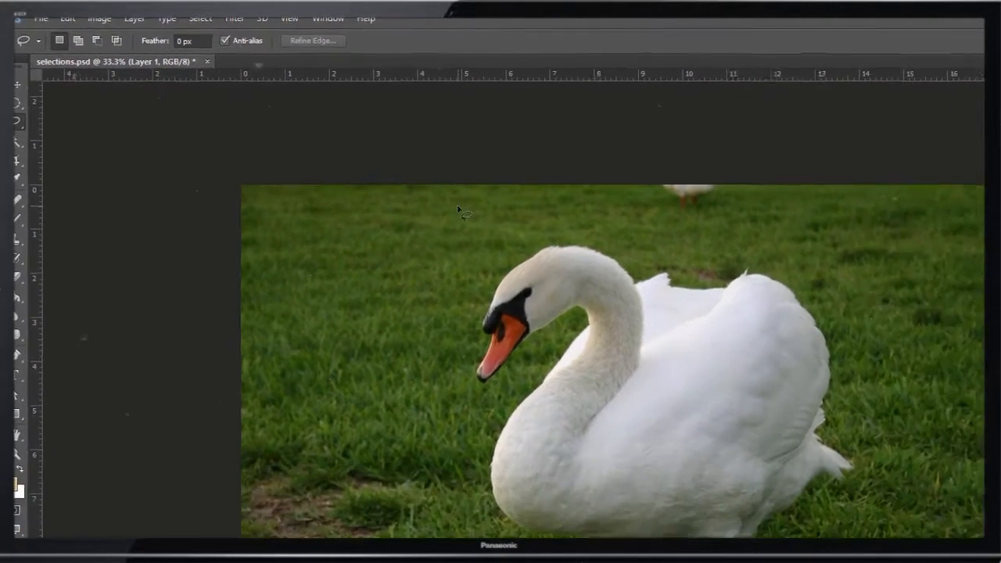
left_click_drag(459, 209, 384, 255)
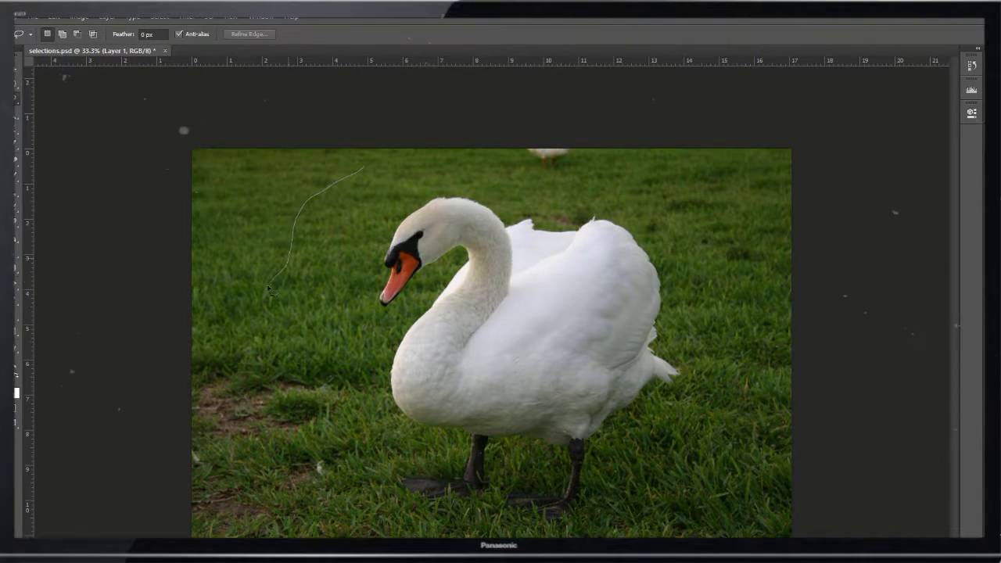
mouse_move(268, 289)
left_mouse_down()
mouse_move(238, 341)
mouse_move(214, 345)
mouse_move(200, 189)
left_mouse_up()
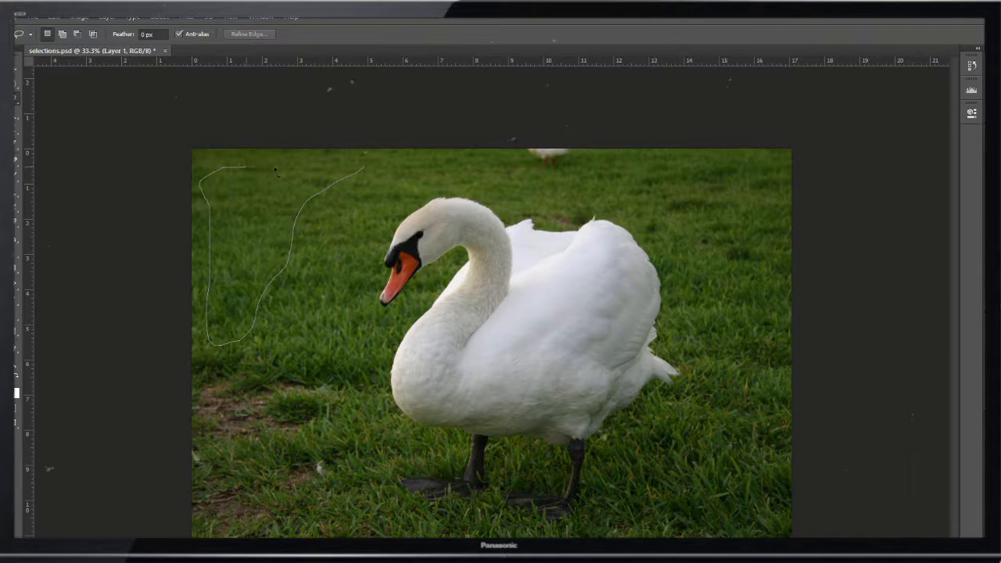
left_click_drag(362, 155, 361, 154)
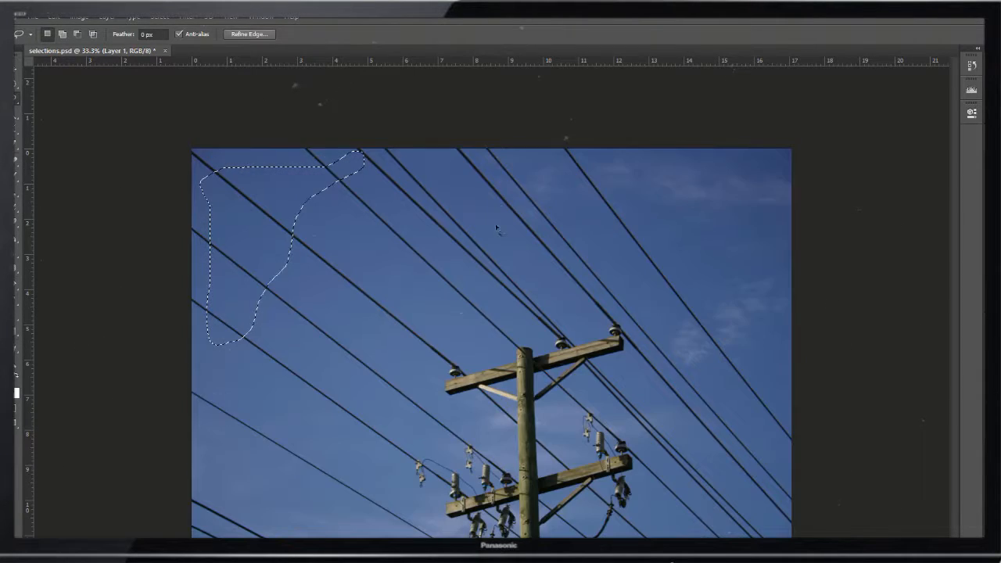
Step: Replace the freehand selection by outlining the utility pole's upper crossarm with the Polygonal Lasso
left_click(15, 99)
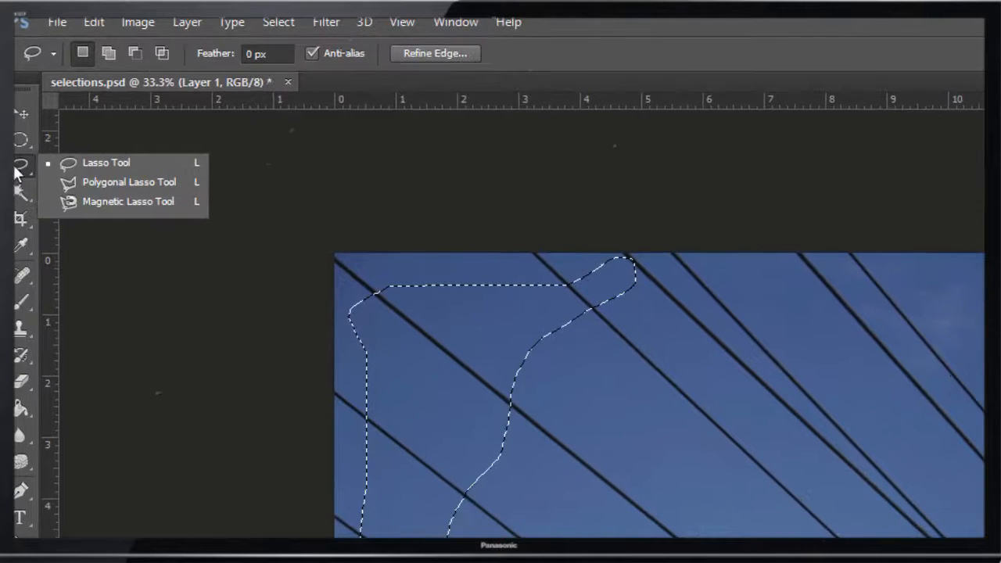
left_click(90, 184)
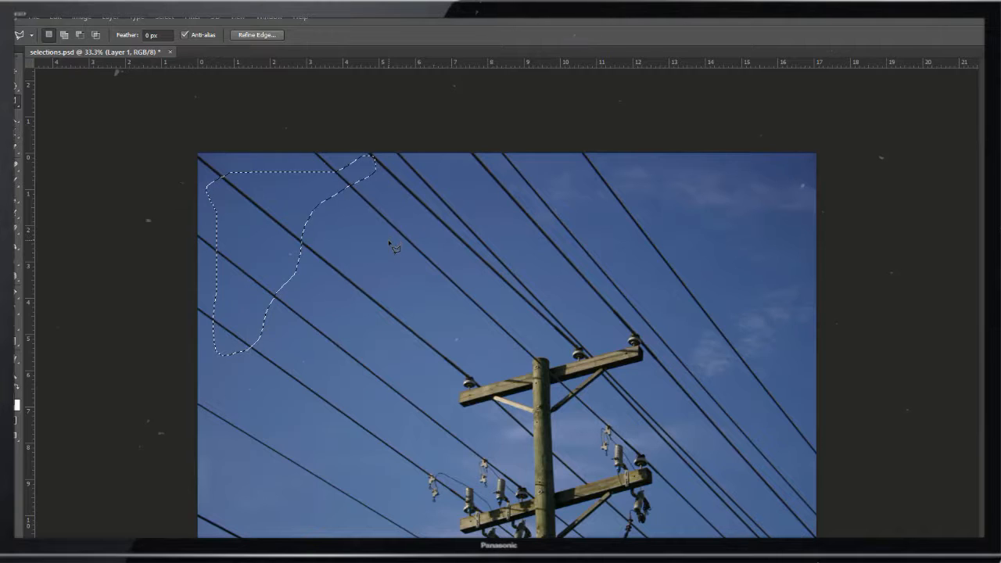
left_click(534, 360)
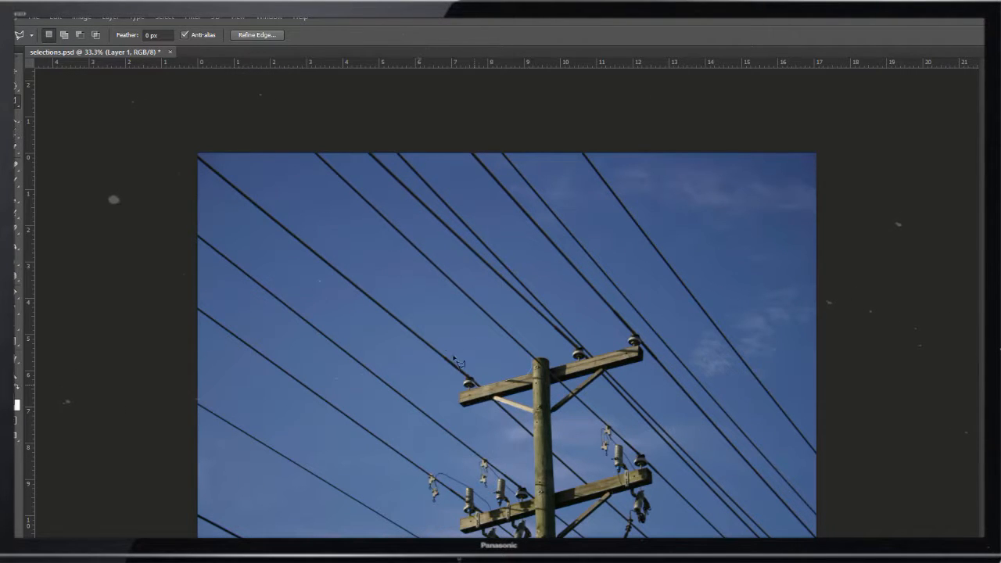
left_click(475, 384)
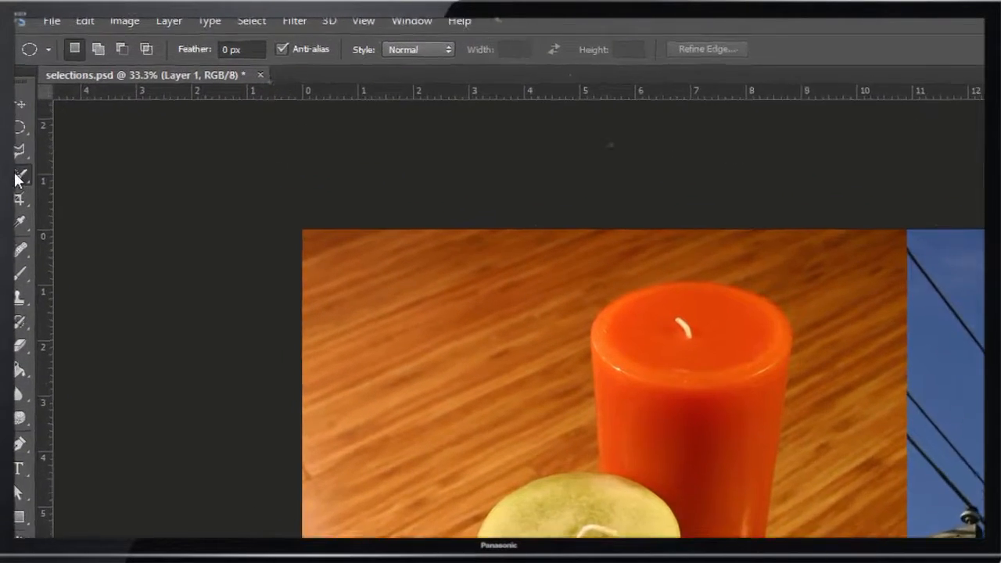
Step: Select the wooden table area to the left of the candles with Quick Selection and delete it
left_click(14, 118)
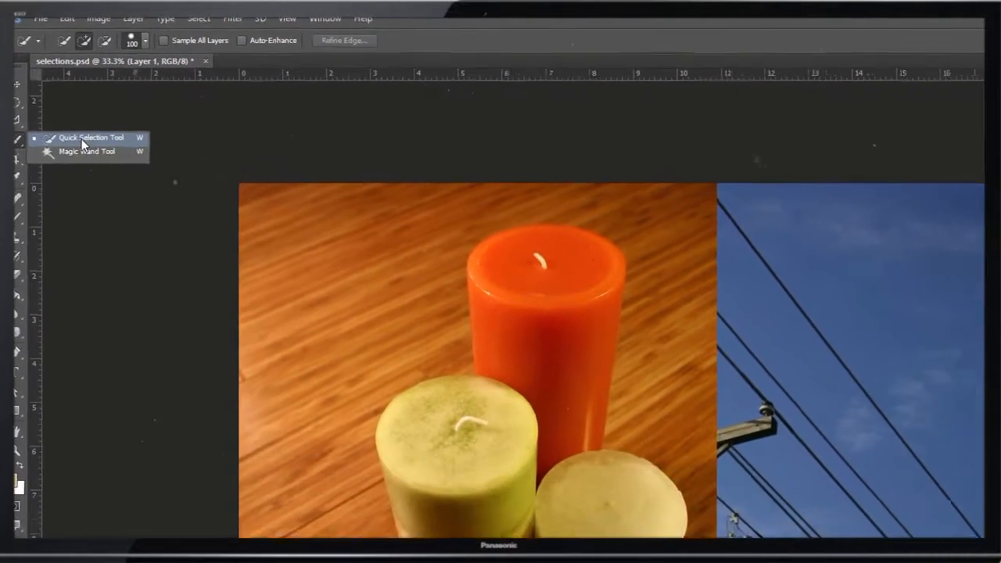
left_click(117, 195)
mouse_move(312, 210)
left_mouse_down()
mouse_move(260, 283)
mouse_move(242, 377)
mouse_move(264, 452)
left_mouse_up()
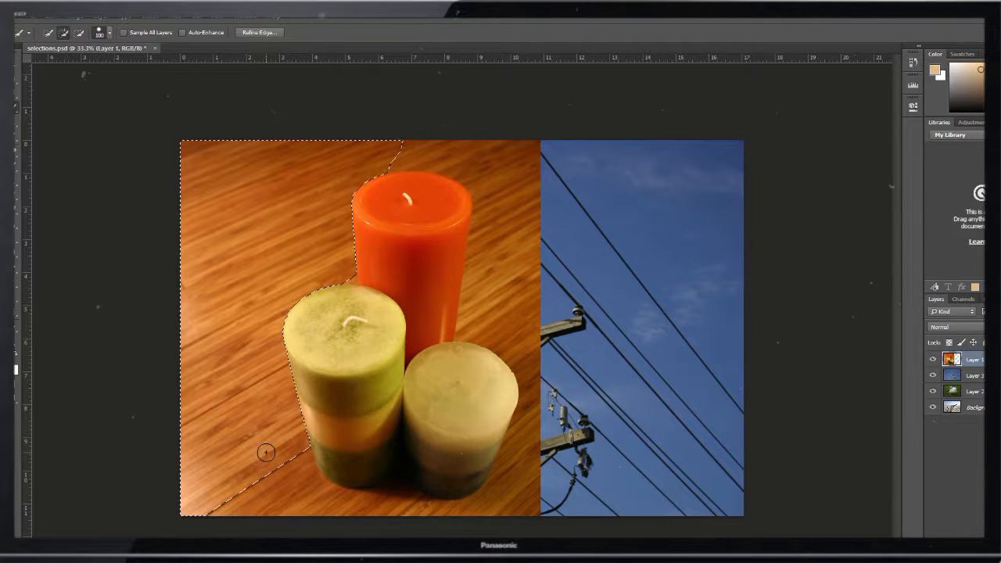
key("Delete")
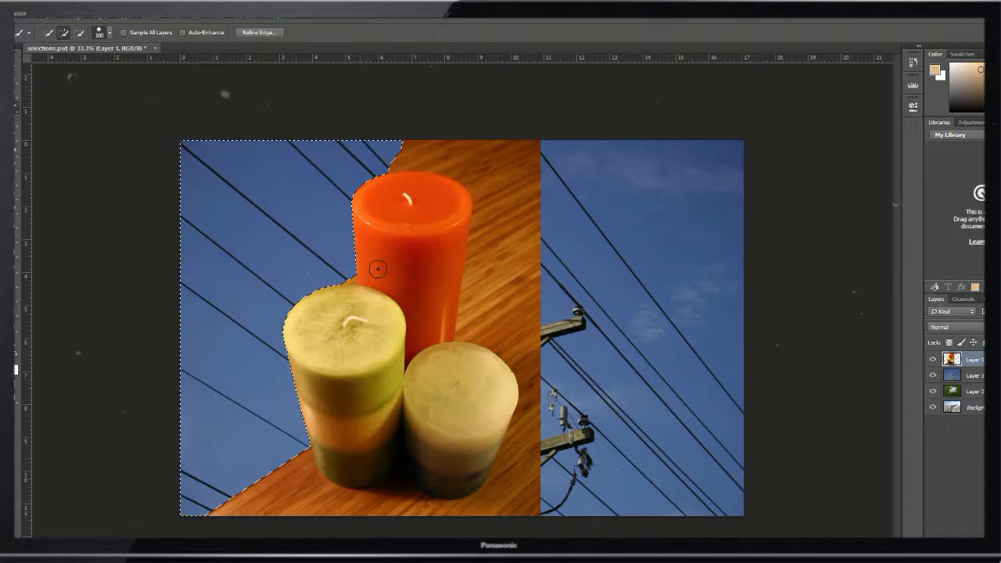
Step: Select the blue sky around the utility pole on Layer 3 with the Magic Wand and open its tolerance for editing
right_click(13, 108)
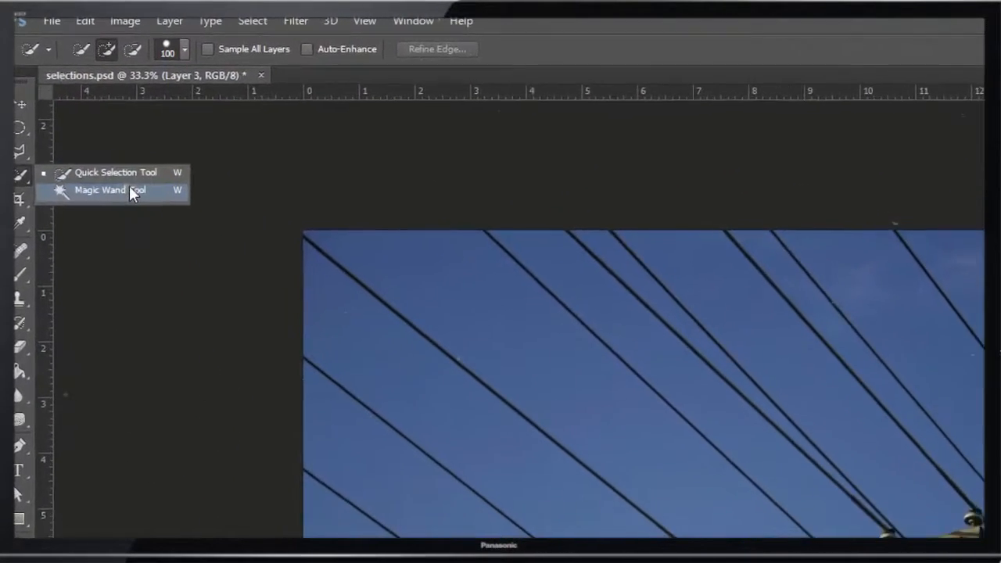
key("shift+w")
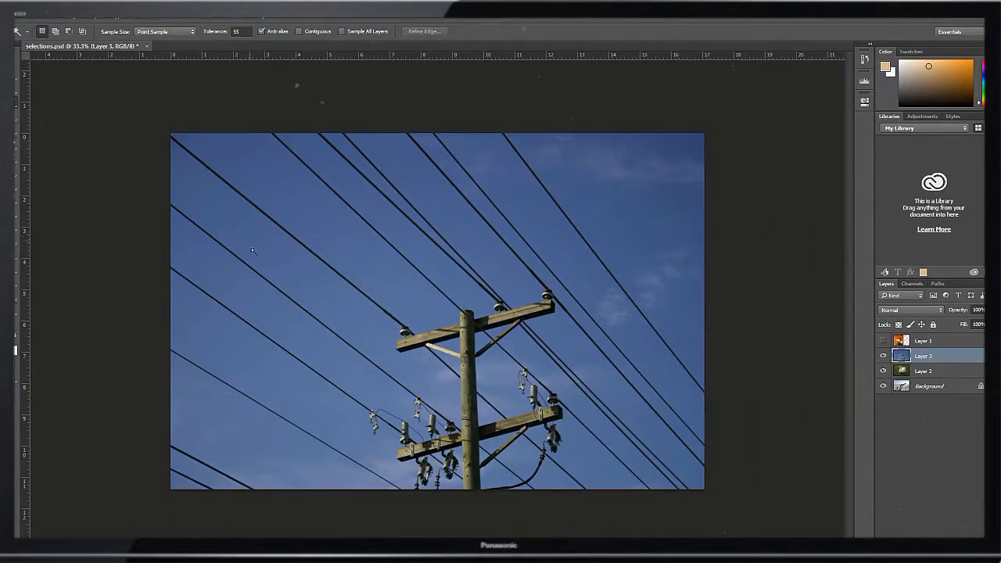
left_click(252, 250)
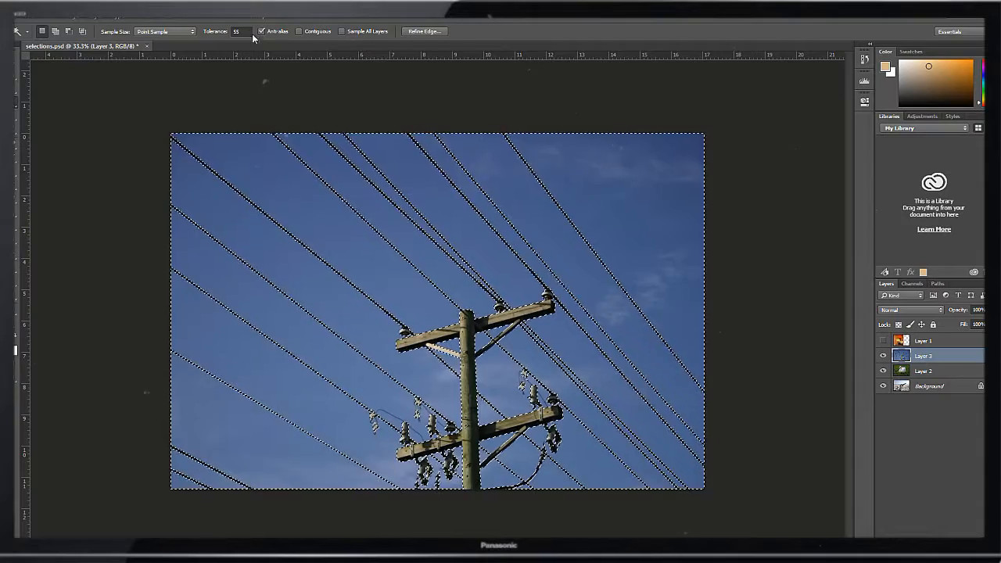
left_click(225, 31)
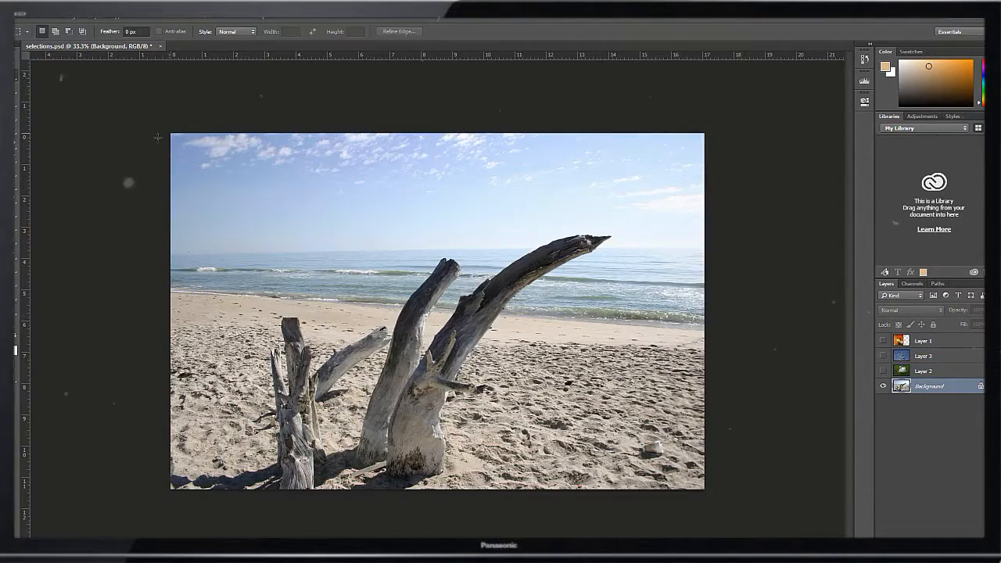
Step: Select the beach photo's upper sky with a full-width rectangle, add two rectangles reaching into the sea, and subtract one rectangle
left_click_drag(170, 132, 827, 231)
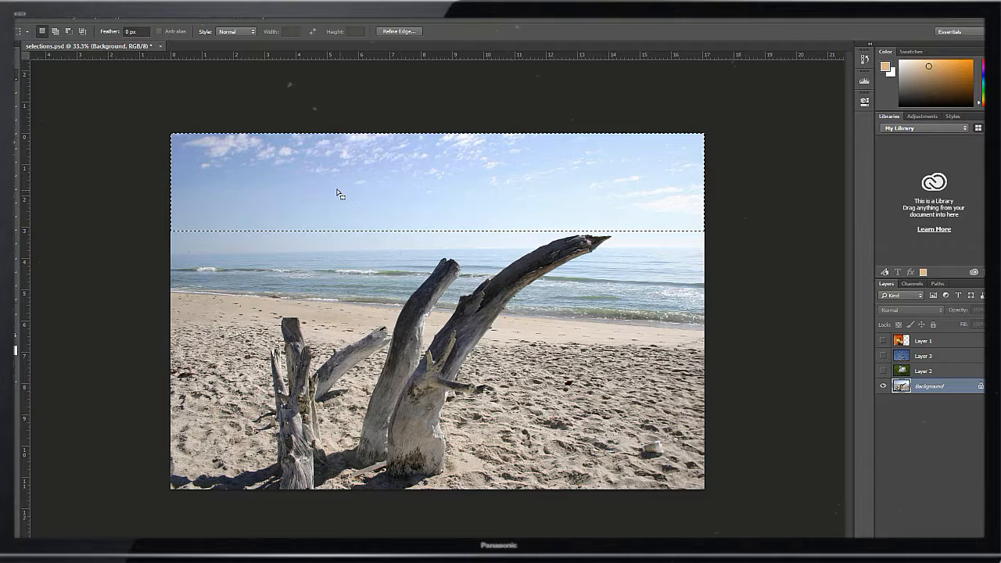
left_click_drag(169, 196, 317, 279)
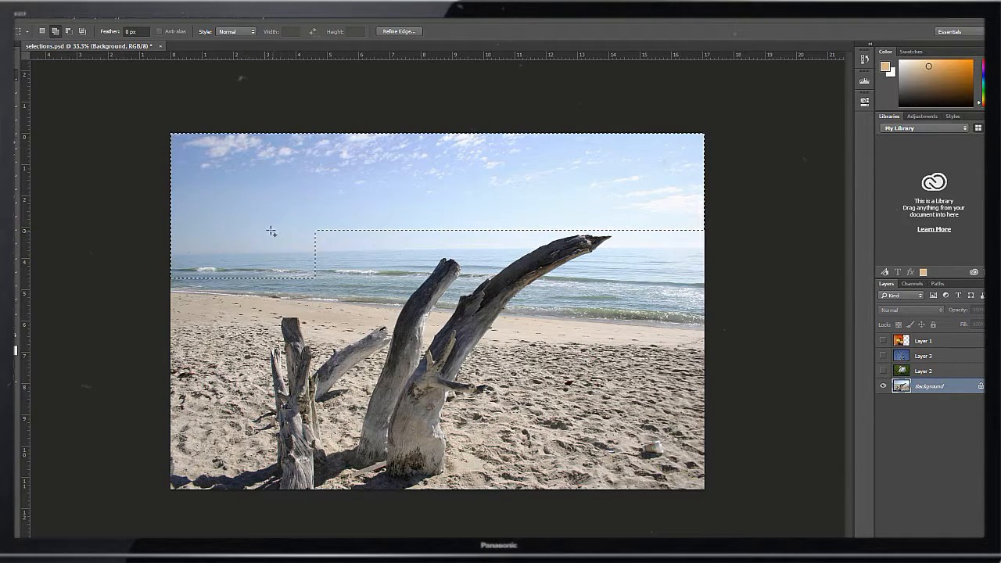
left_click_drag(257, 208, 362, 280)
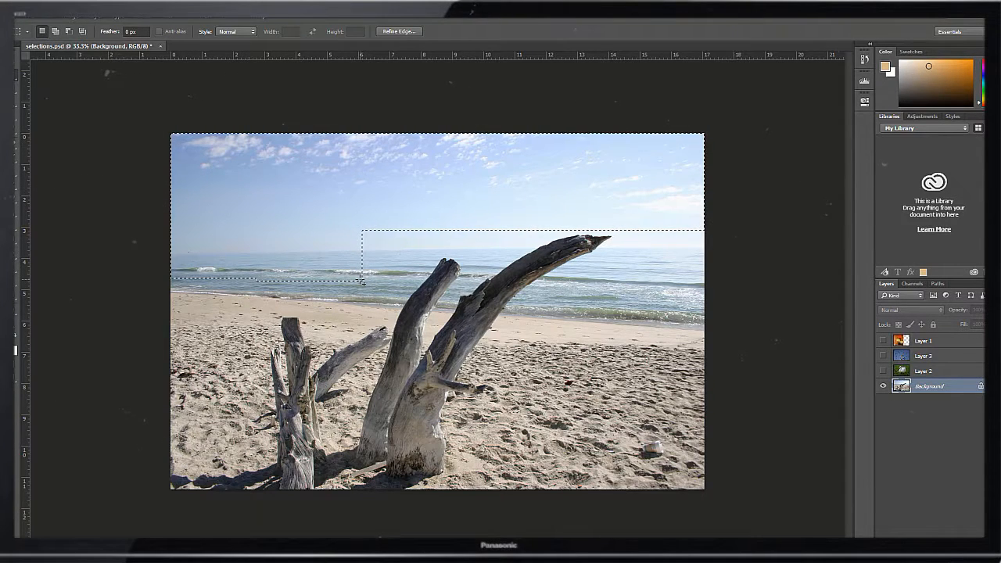
left_click_drag(388, 261, 292, 197)
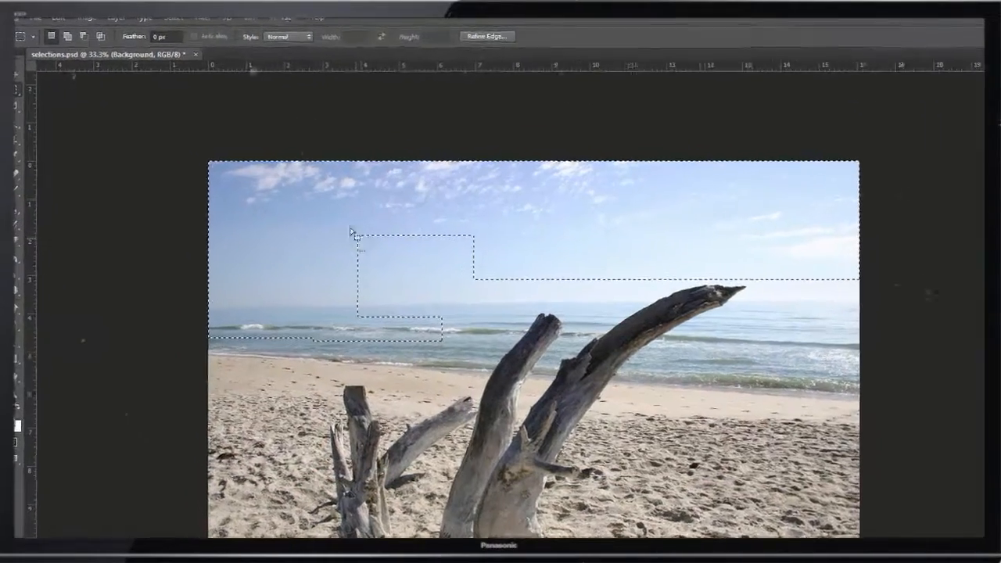